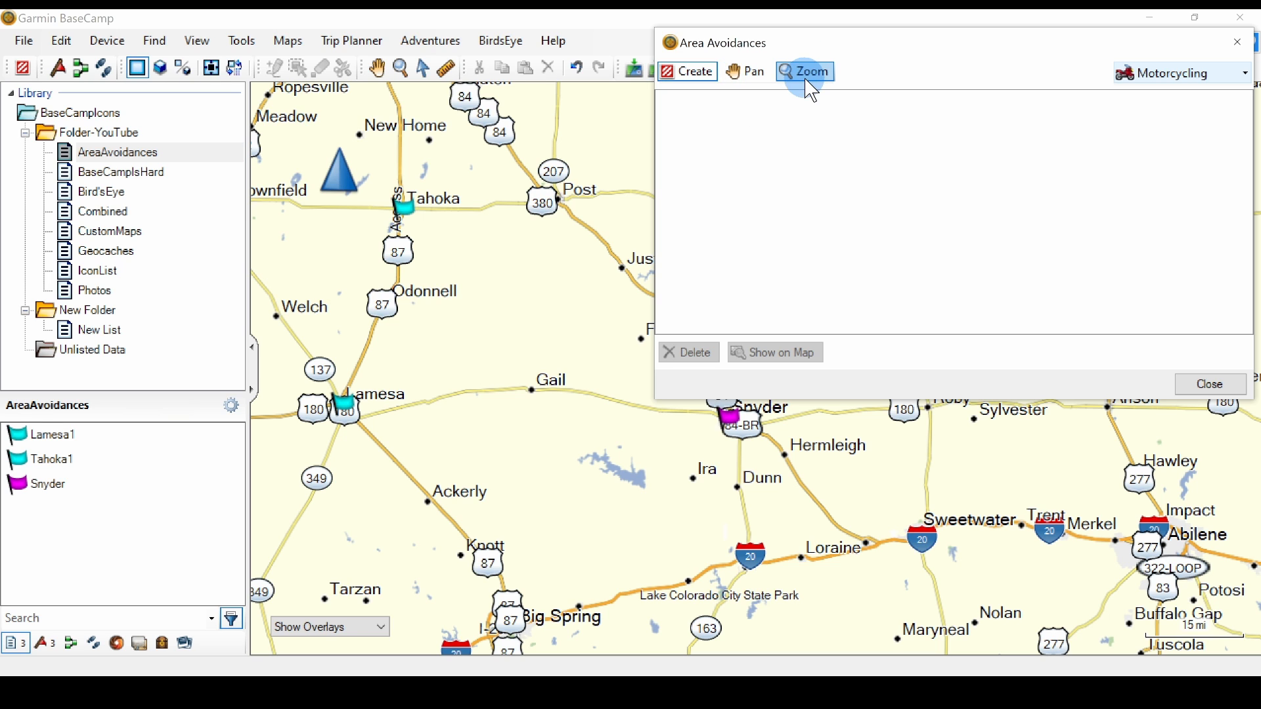
Create a rectangular area avoidance over Odonnell for the Motorcycling activity and close the Area Avoidances window.
left_click(1247, 74)
left_click(1246, 74)
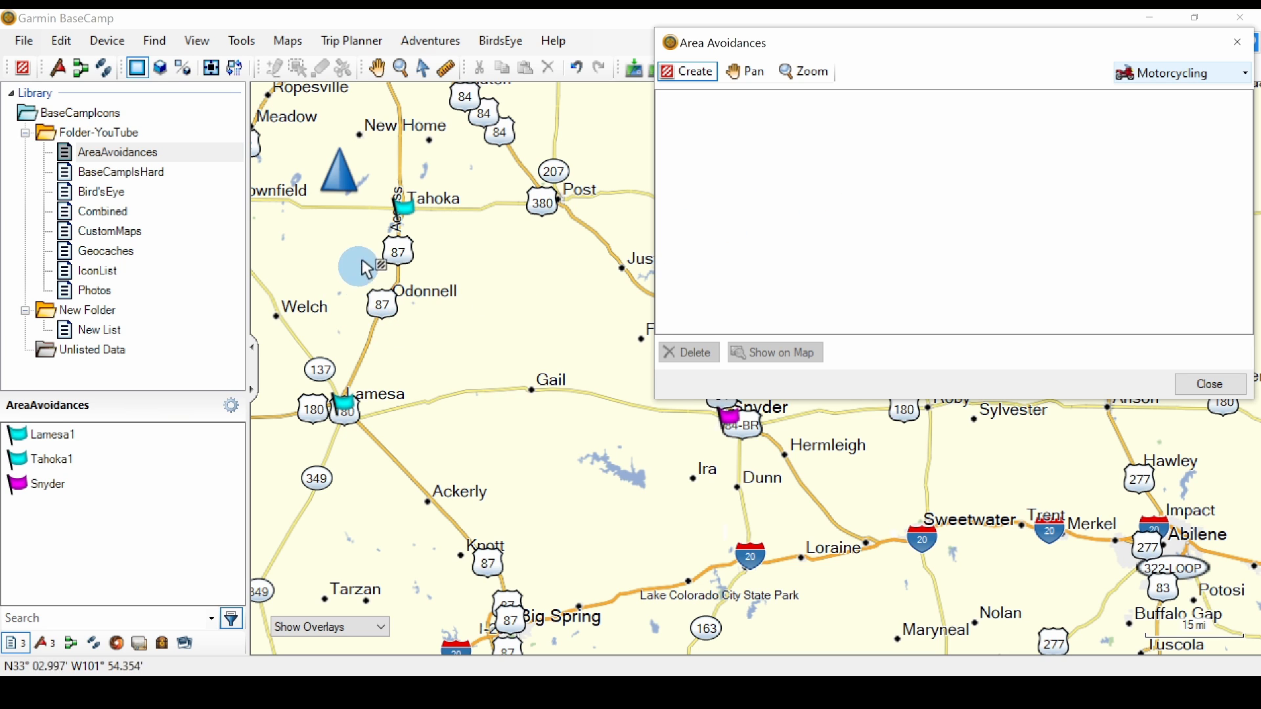
mouse_move(355, 272)
left_mouse_down()
mouse_move(431, 321)
mouse_move(484, 322)
left_mouse_up()
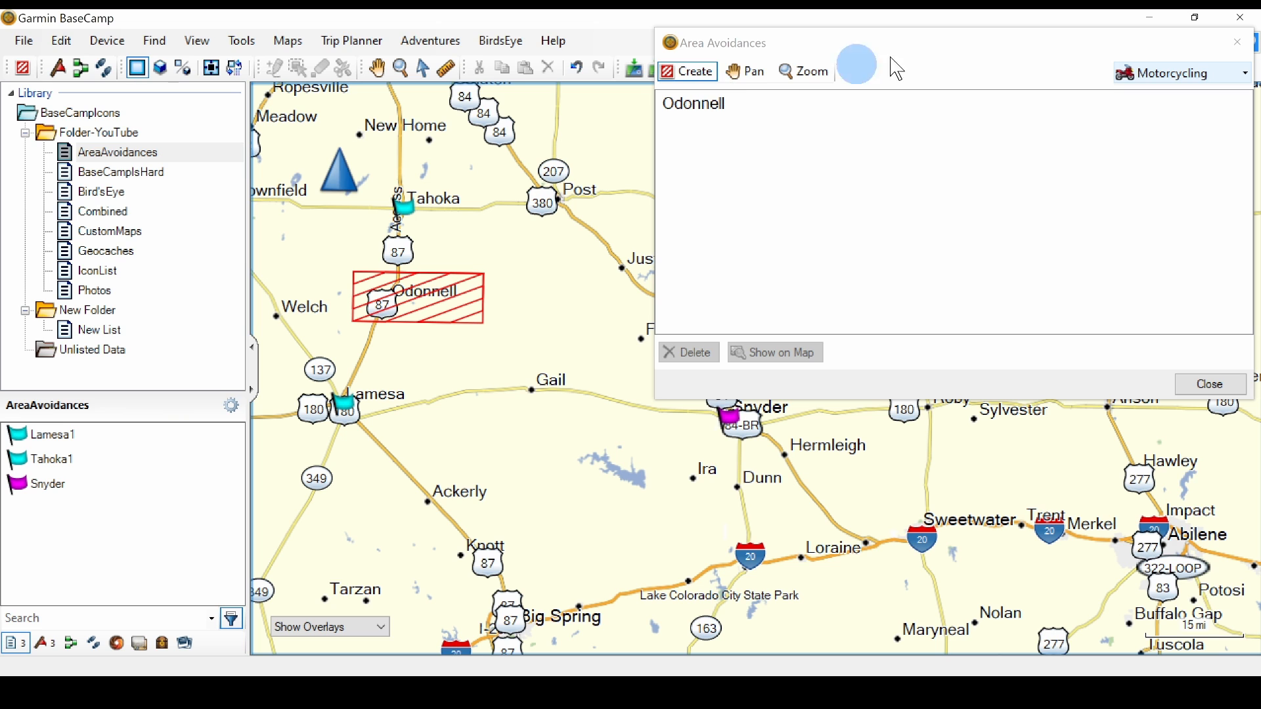
left_click(1235, 47)
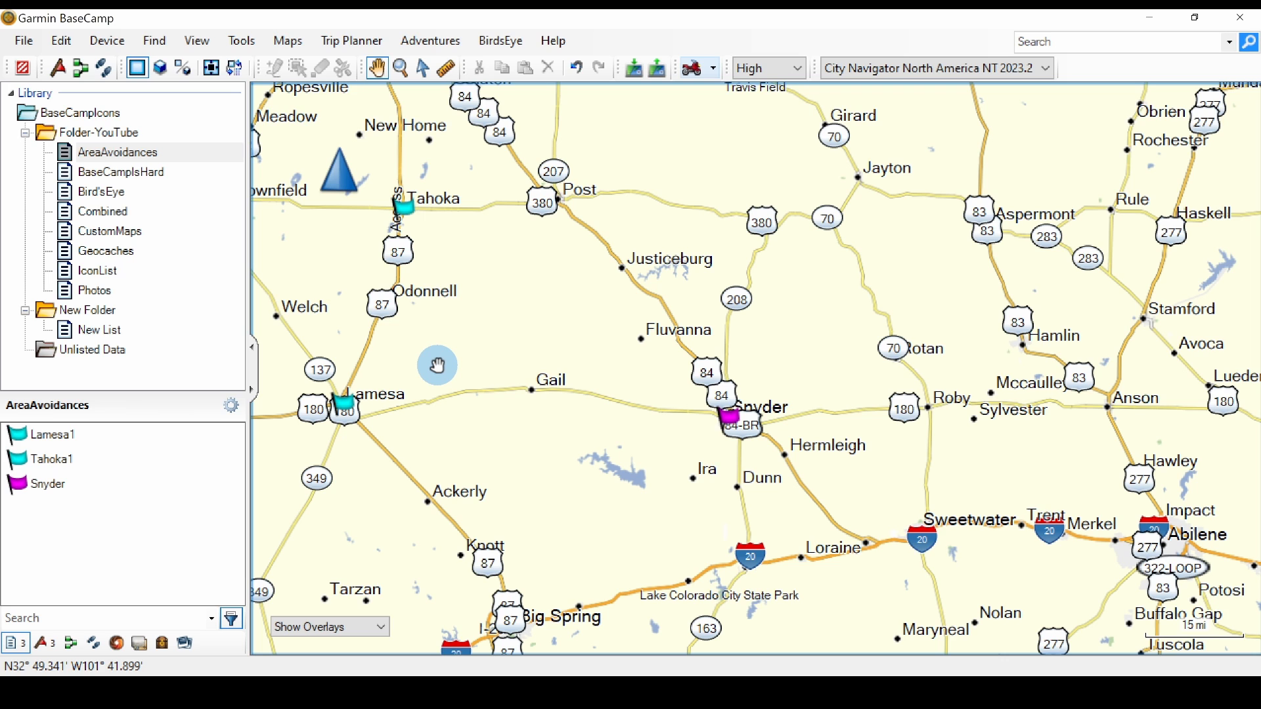
Reopen Area Avoidances and create a Motorcycling route from the Tahoka1 waypoint through Lamesa1 to Snyder.
left_click(24, 71)
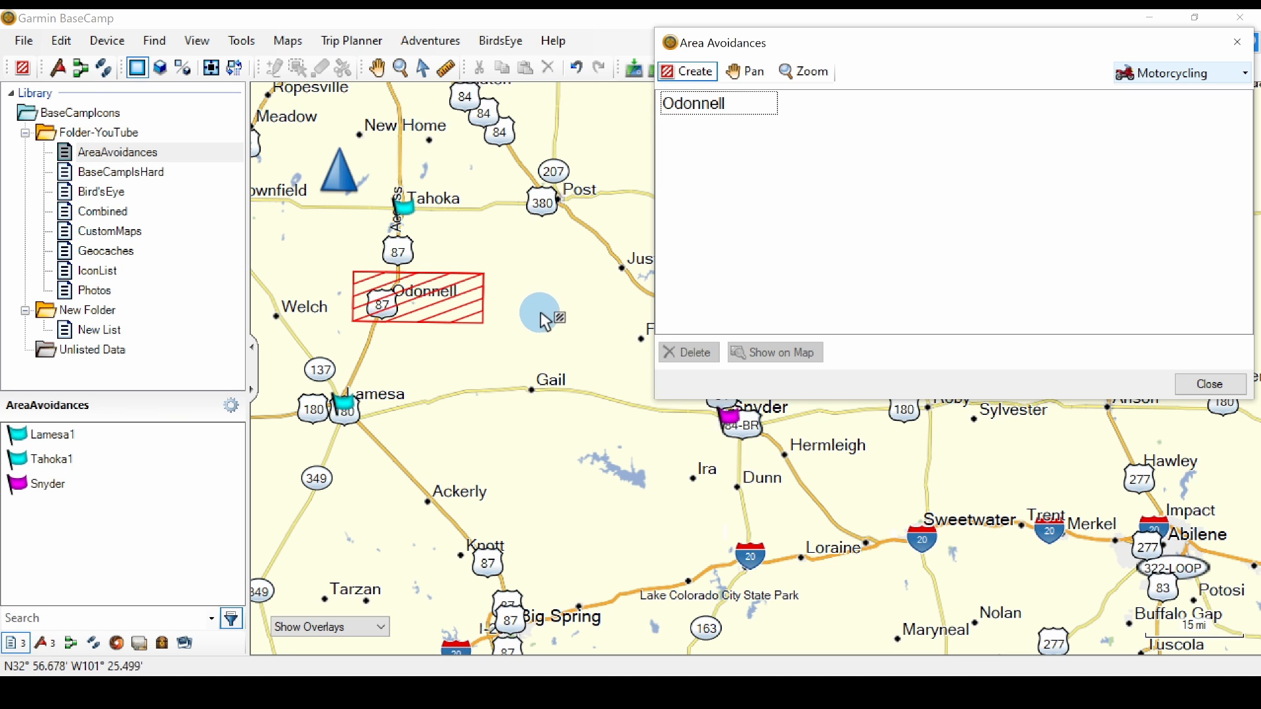
left_click(83, 72)
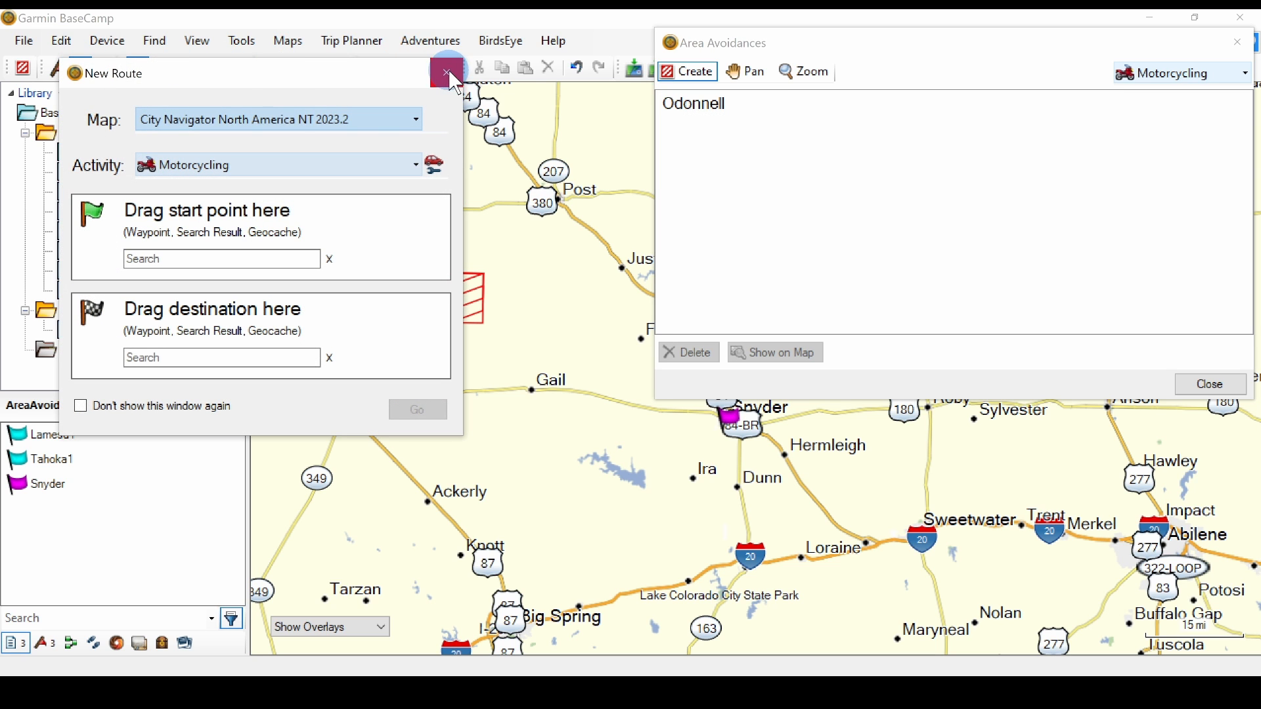
left_click(449, 72)
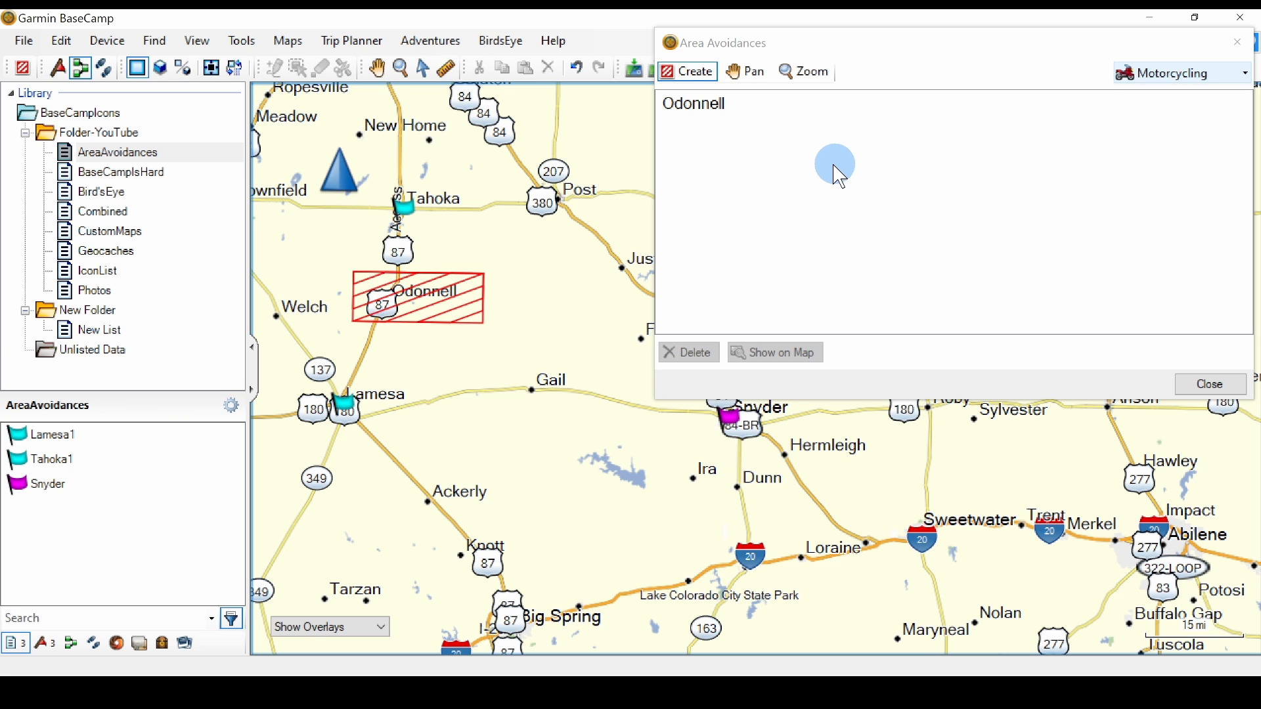
left_click(406, 209)
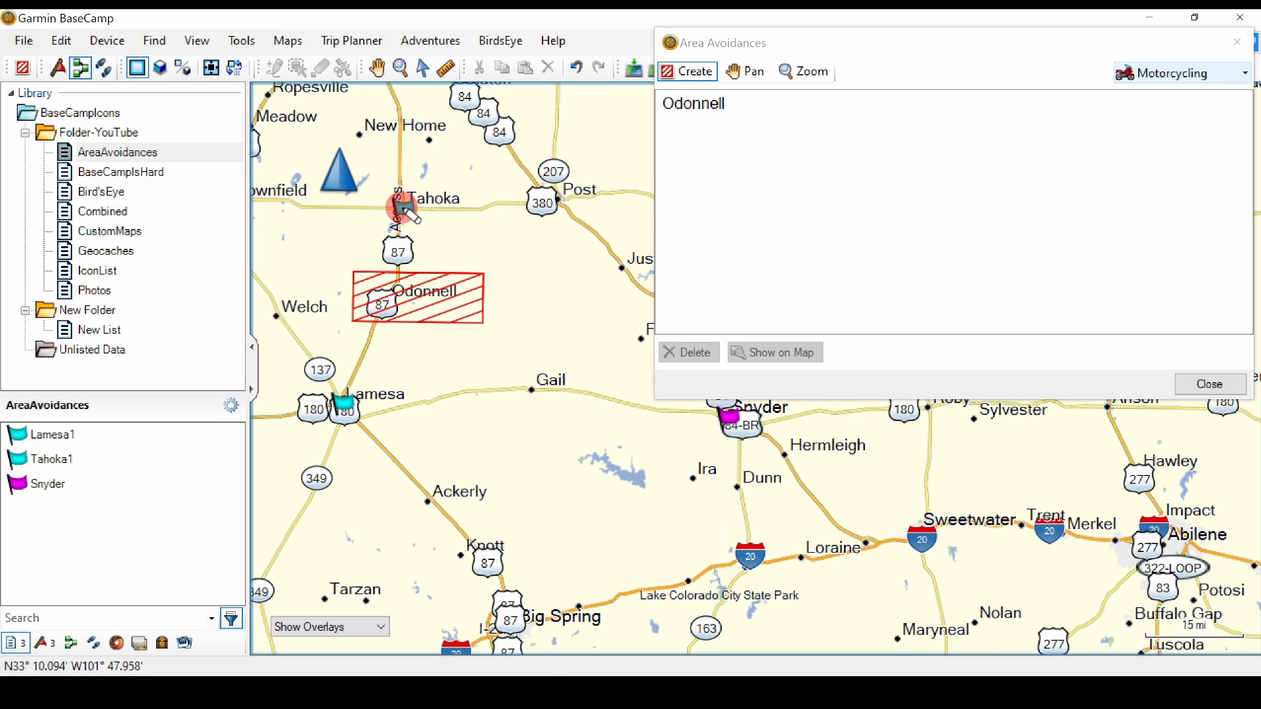
left_click(343, 408)
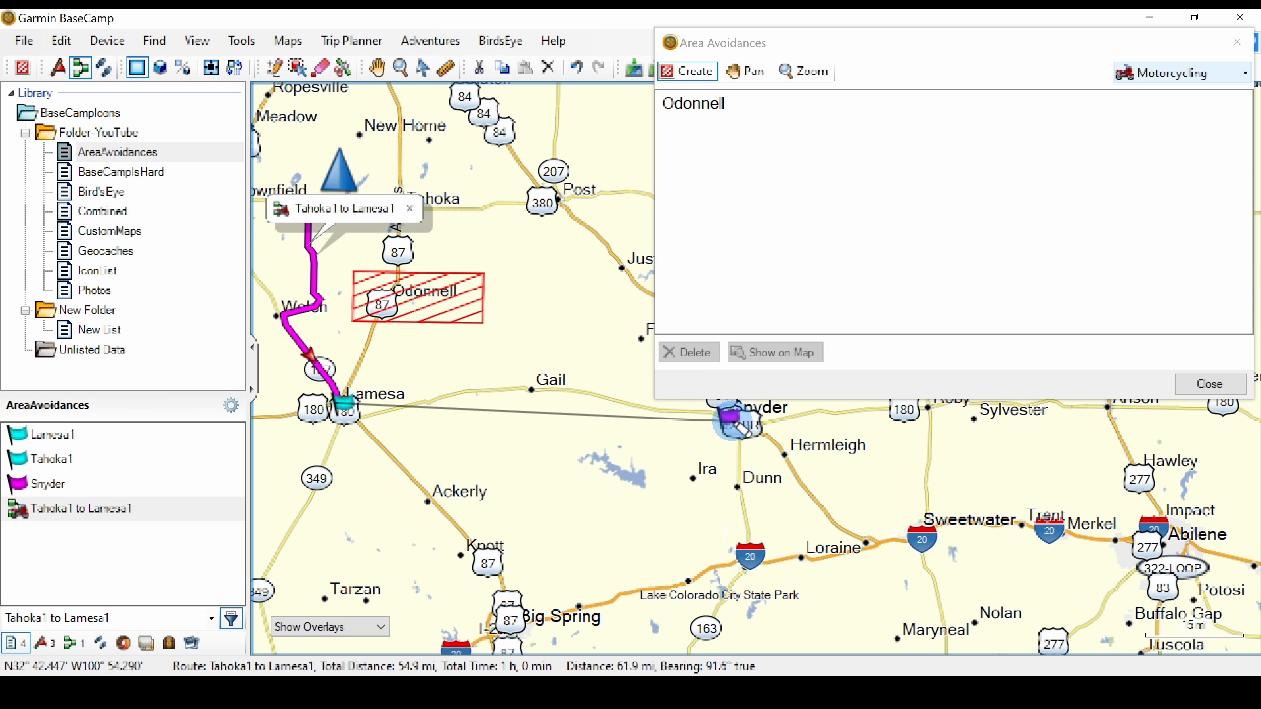
left_click(734, 415)
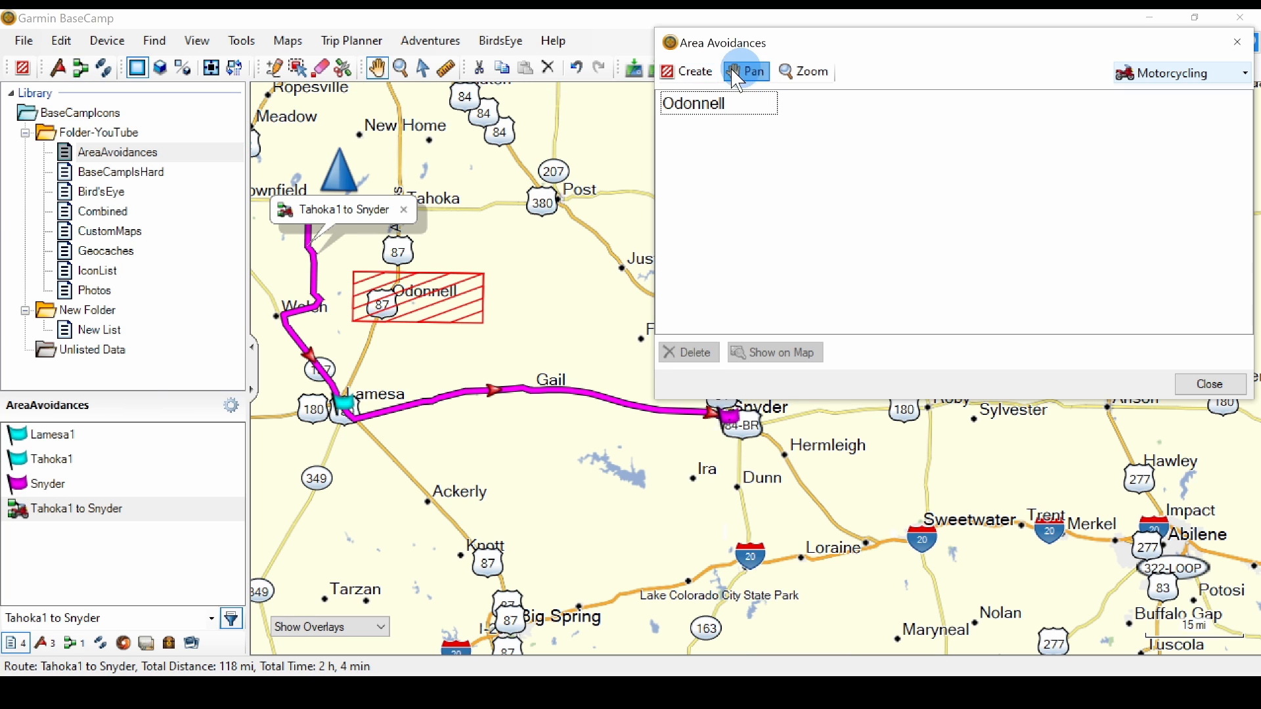
Create a rectangular Motorcycling avoidance over Gail and recalculate the Tahoka1 to Snyder route.
left_click(687, 71)
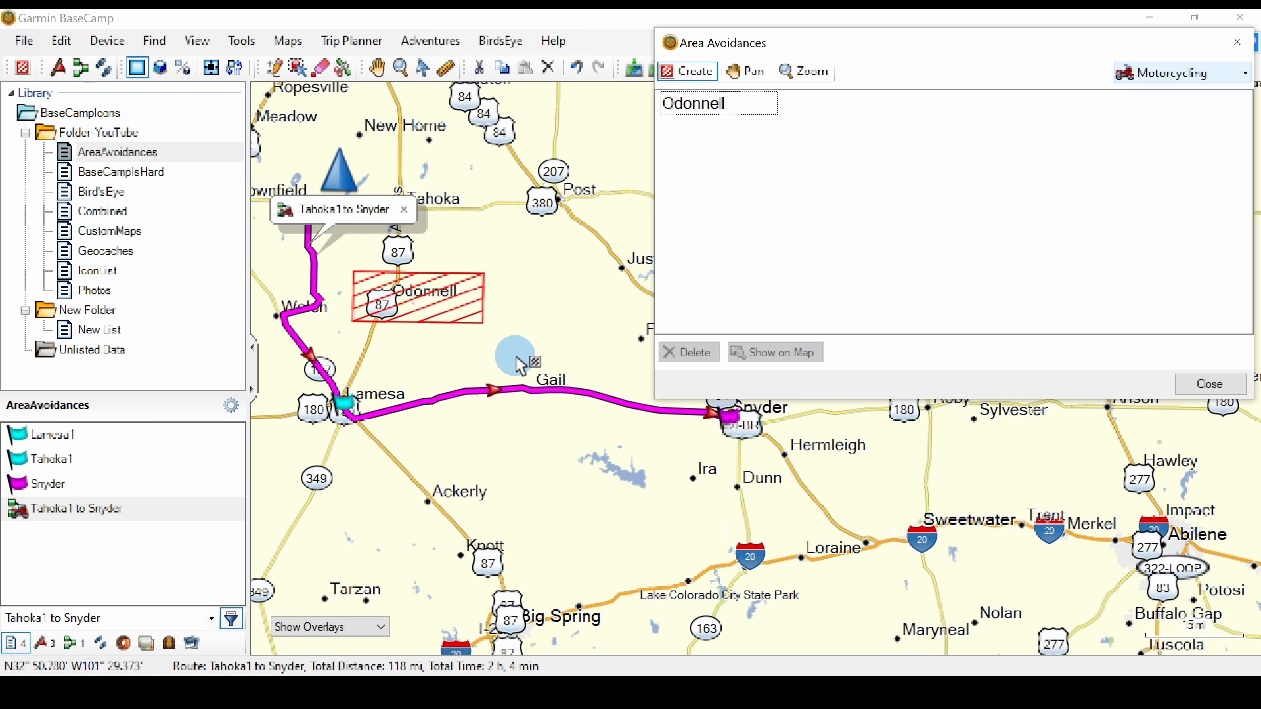
mouse_move(515, 356)
left_mouse_down()
mouse_move(523, 401)
mouse_move(637, 442)
mouse_move(613, 428)
left_mouse_up()
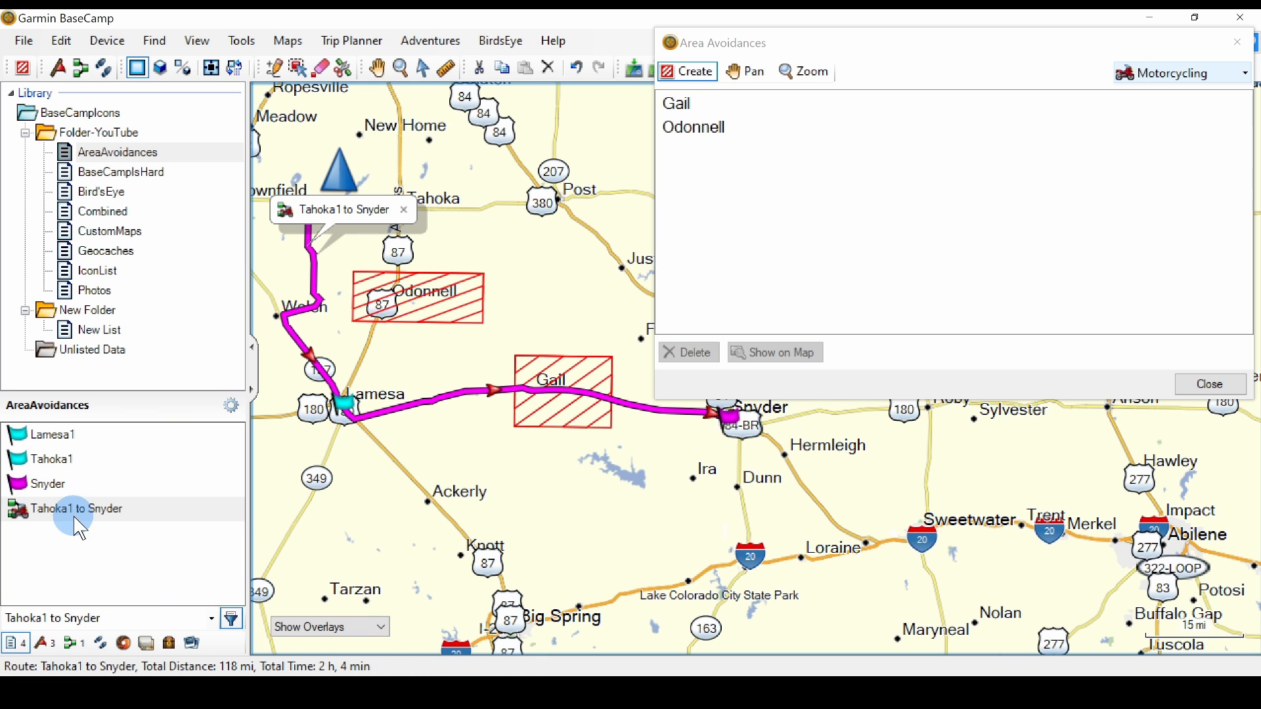
right_click(79, 512)
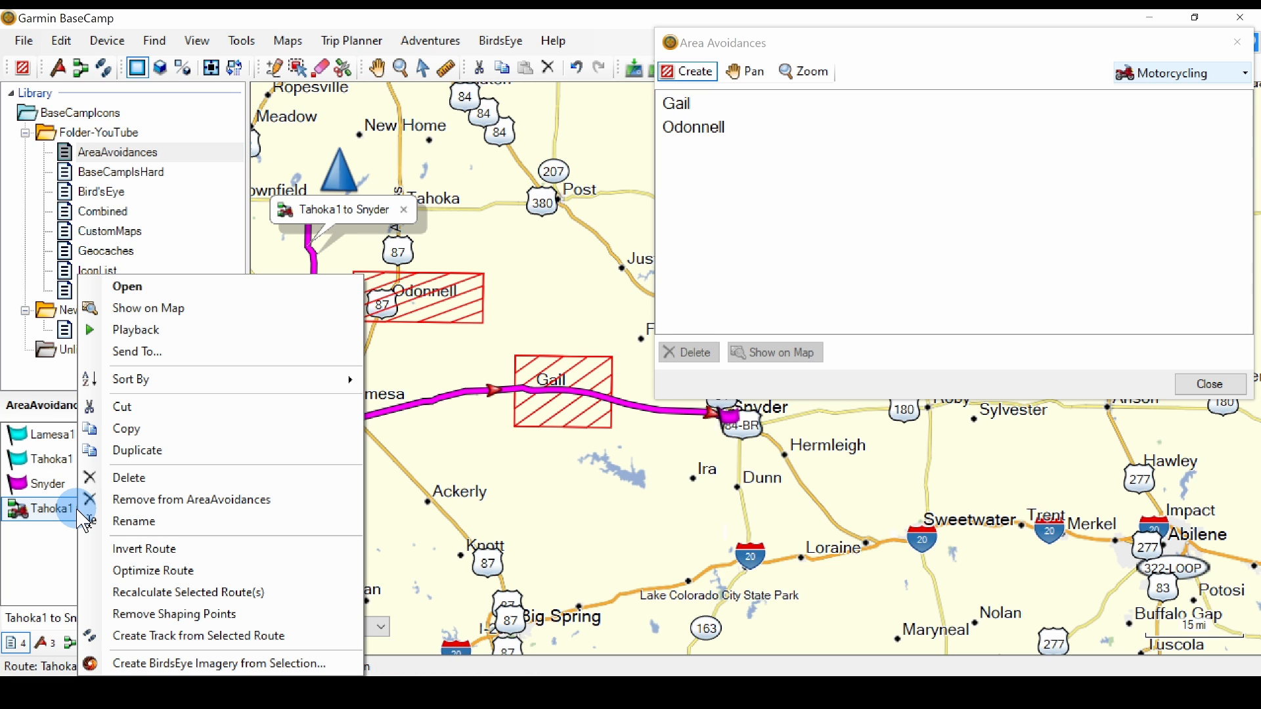
left_click(146, 593)
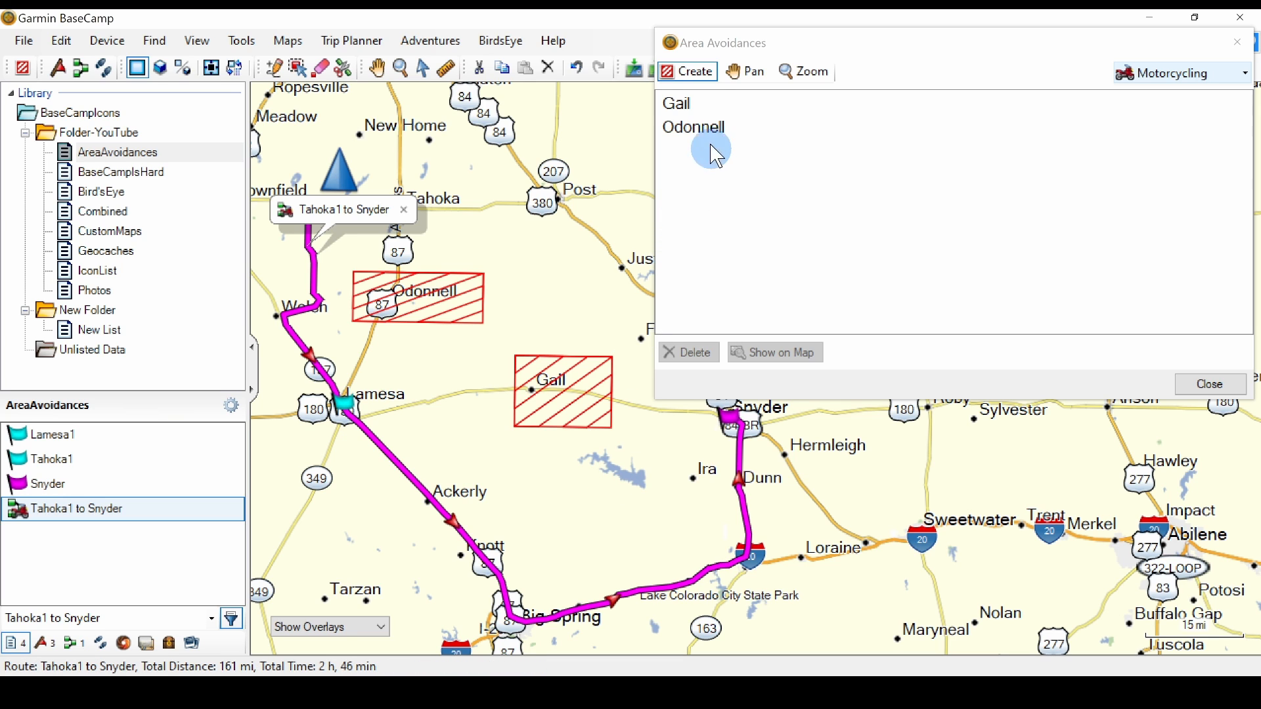
Delete the Gail avoidance and recalculate the Tahoka1 to Snyder route.
left_click(680, 109)
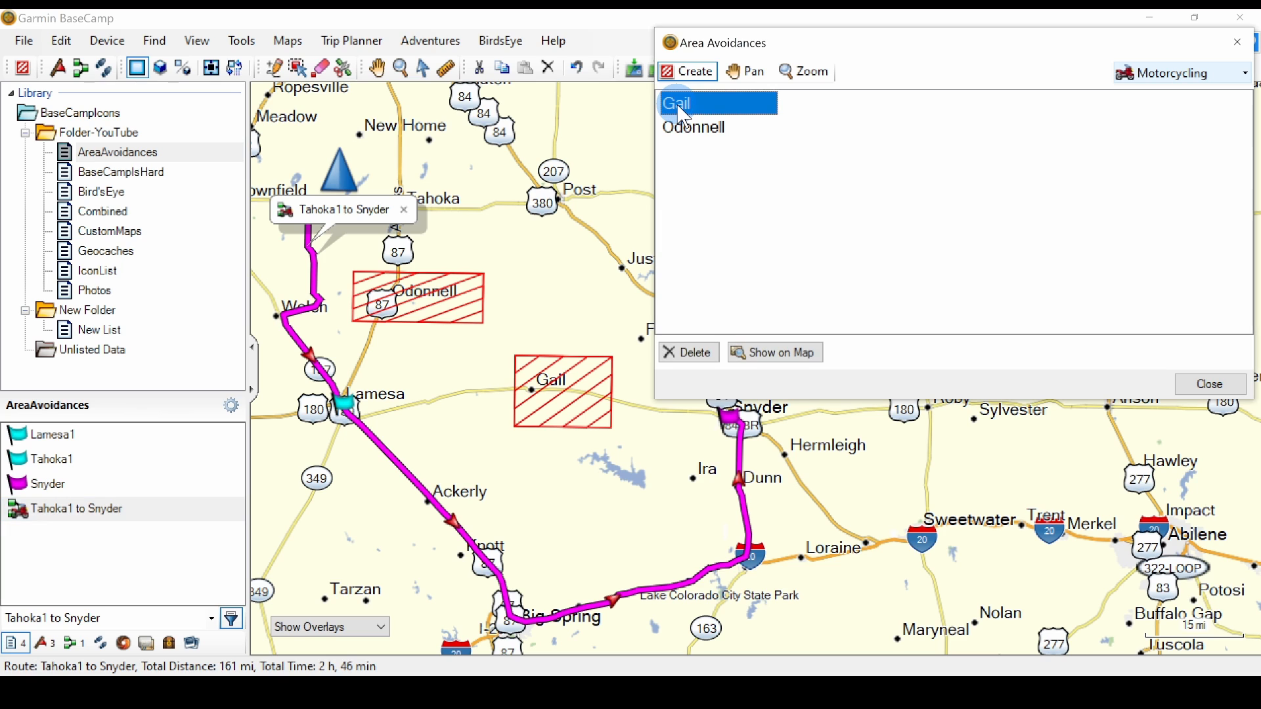
left_click(690, 355)
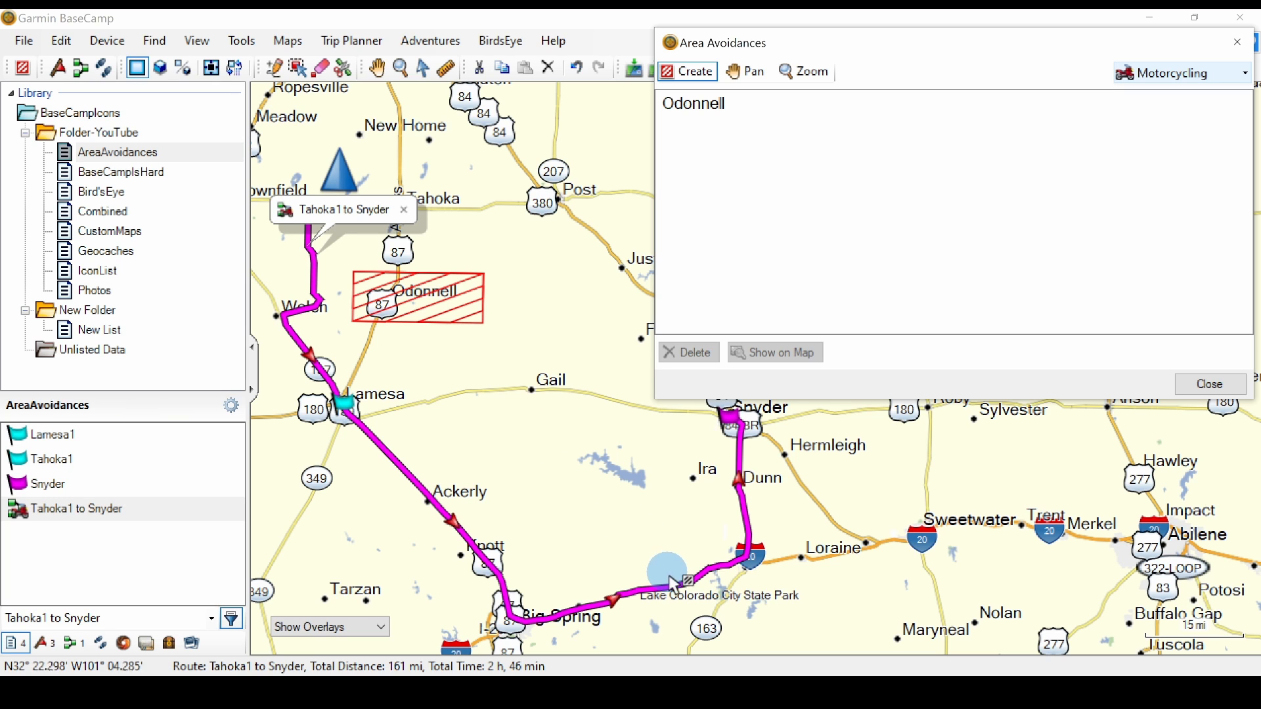
right_click(69, 509)
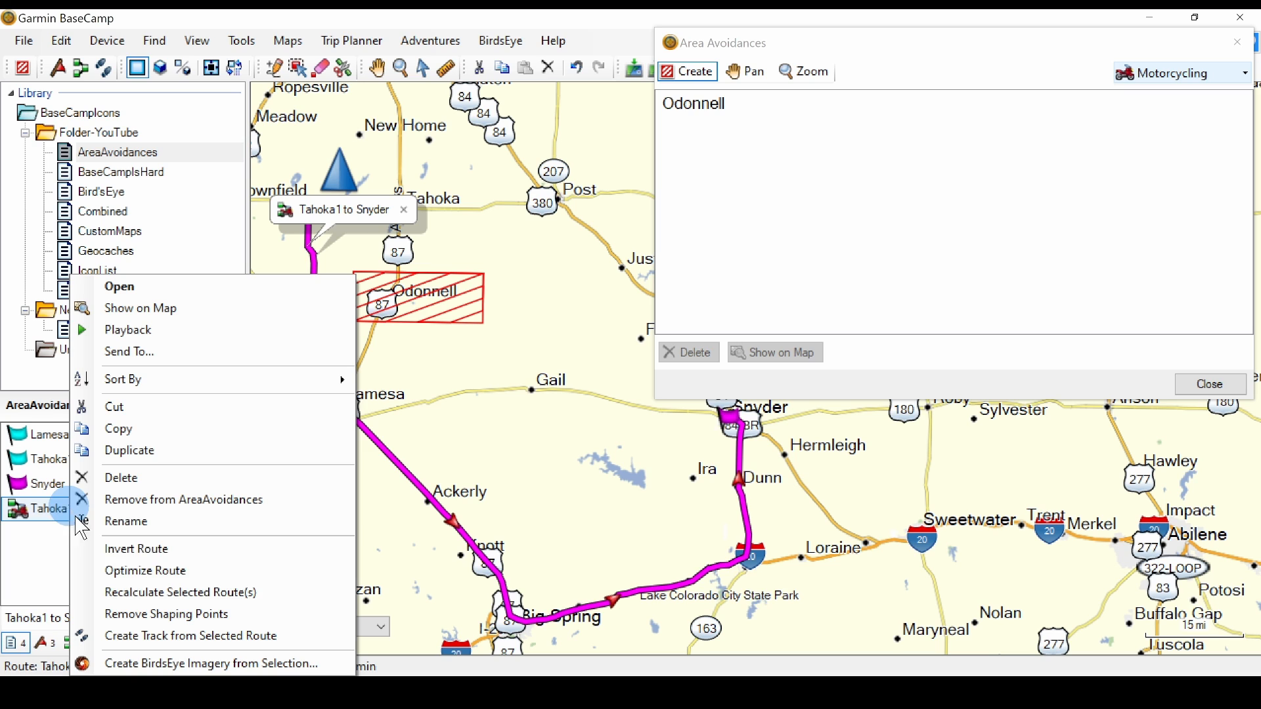
left_click(108, 594)
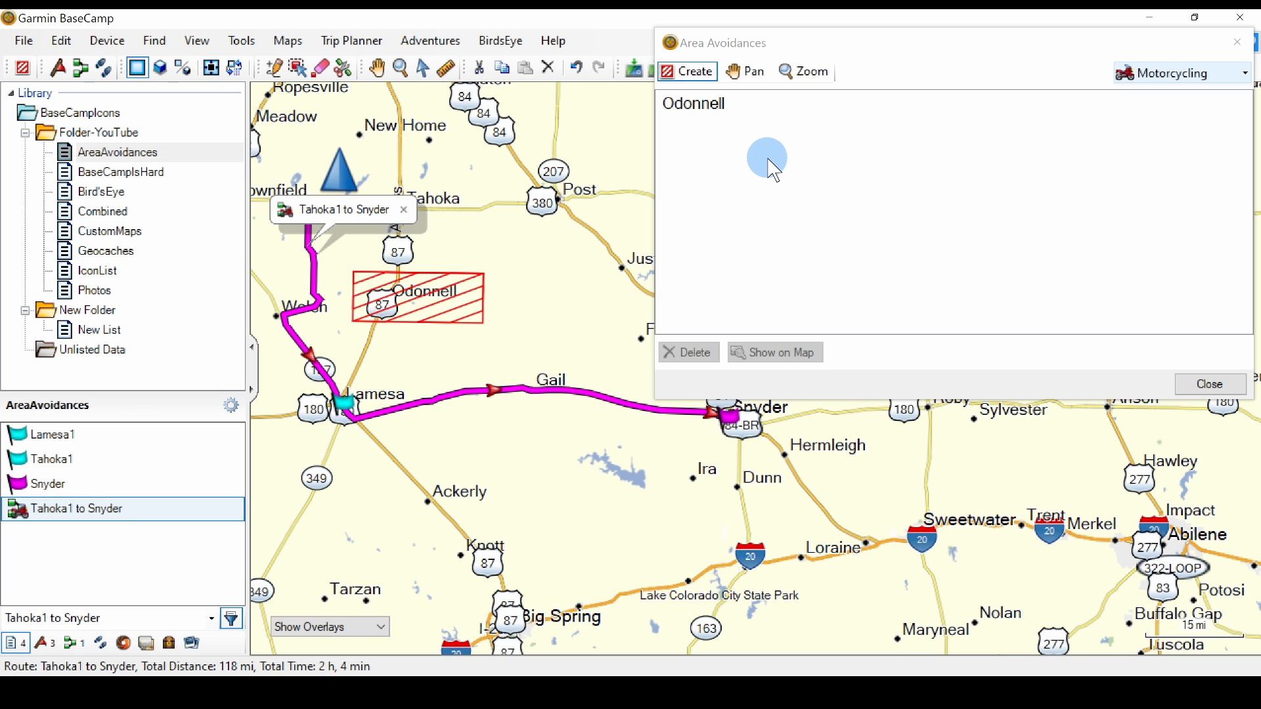
Create a rectangular avoidance over Gail for the Driving activity and recalculate the Tahoka1 to Snyder route.
left_click(1247, 74)
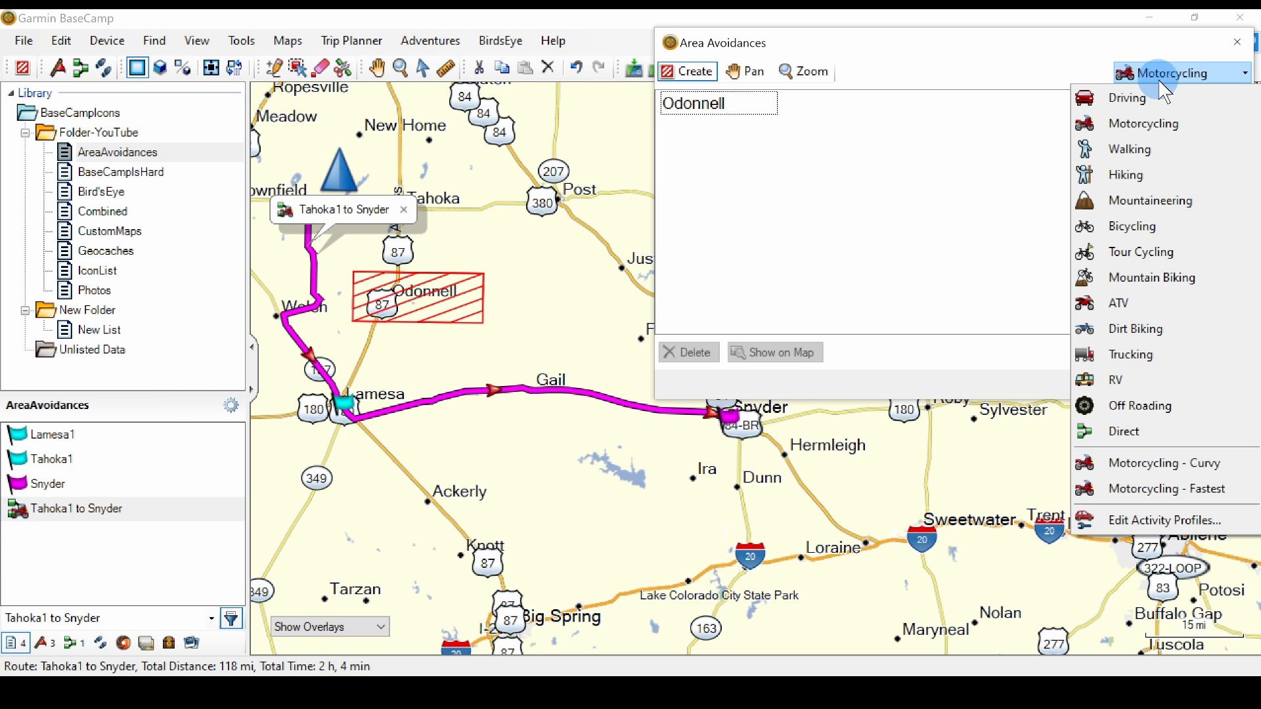
left_click(1131, 98)
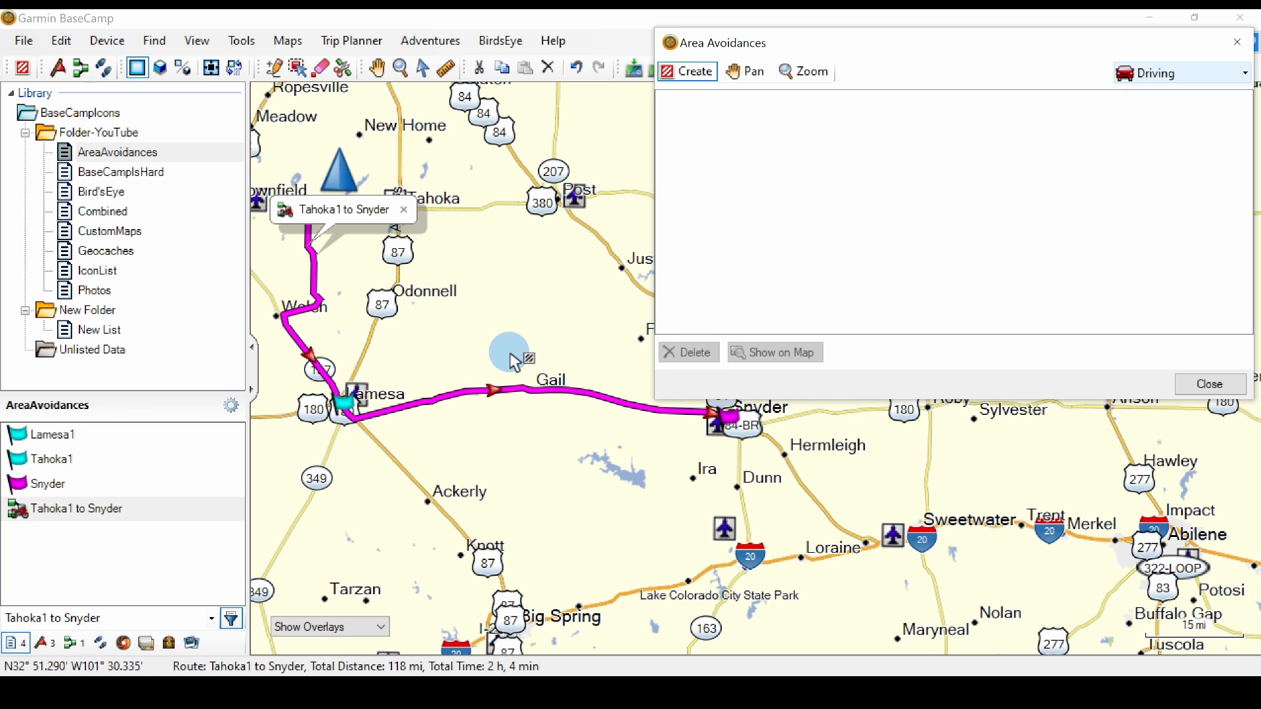
left_click_drag(510, 348, 598, 431)
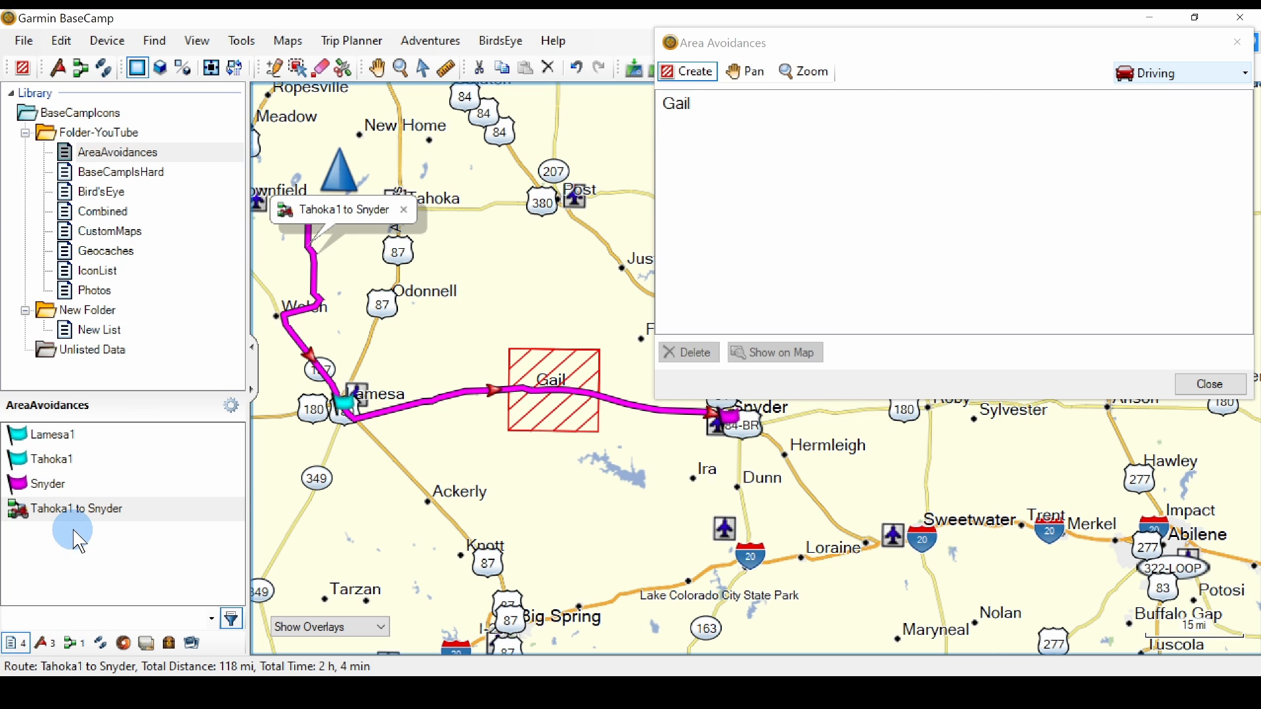
right_click(82, 512)
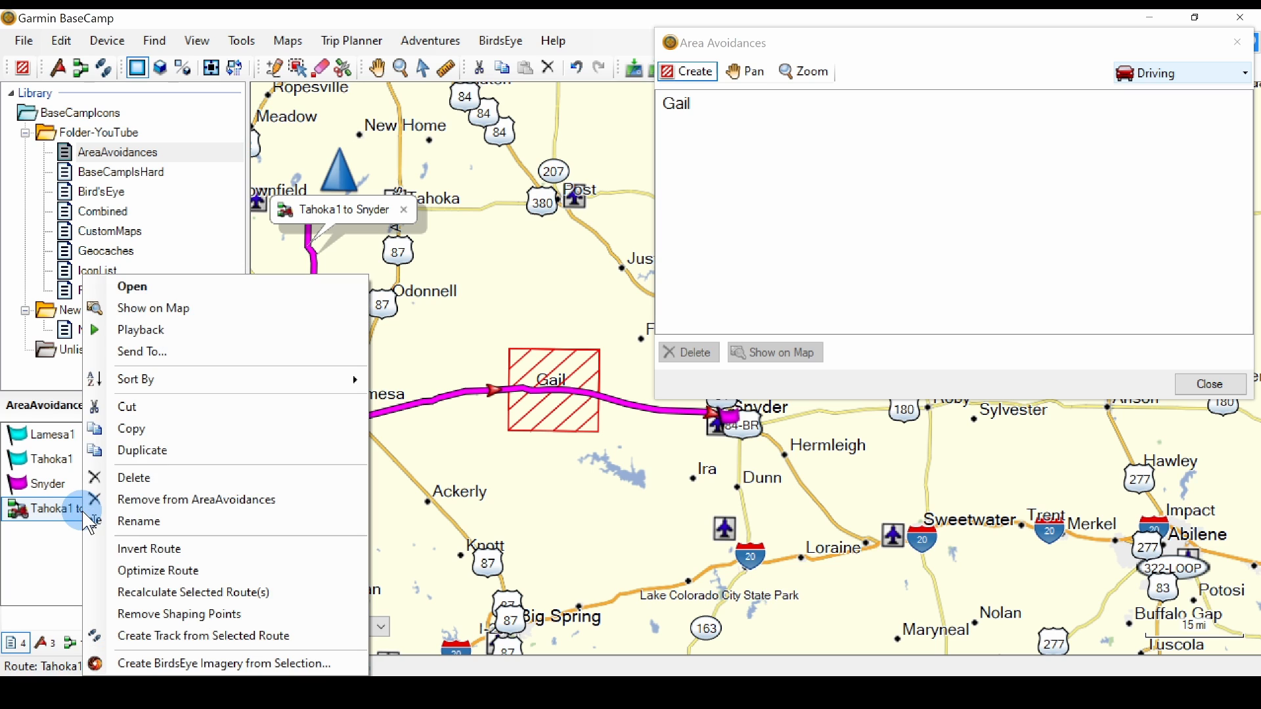
left_click(130, 594)
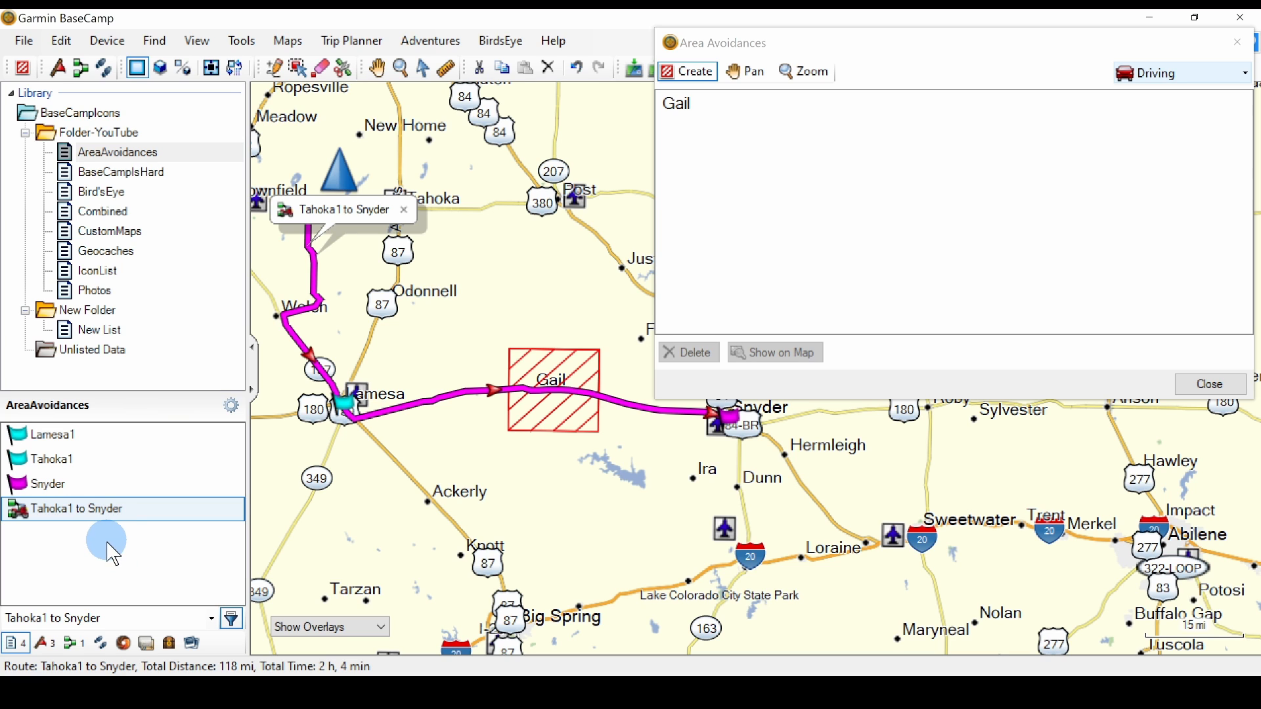
Open the Tahoka1 to Snyder route's properties, move the window clear of the Gail area and set the activity profile to Driving.
right_click(118, 517)
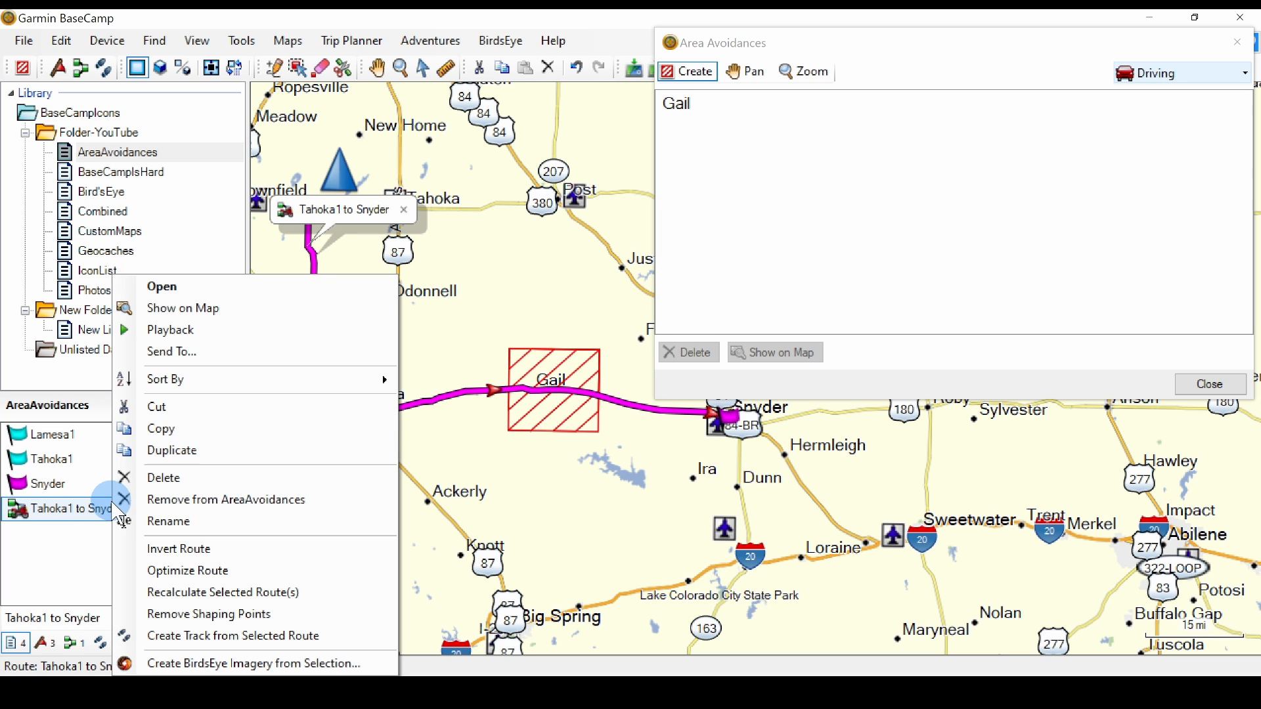
left_click(191, 287)
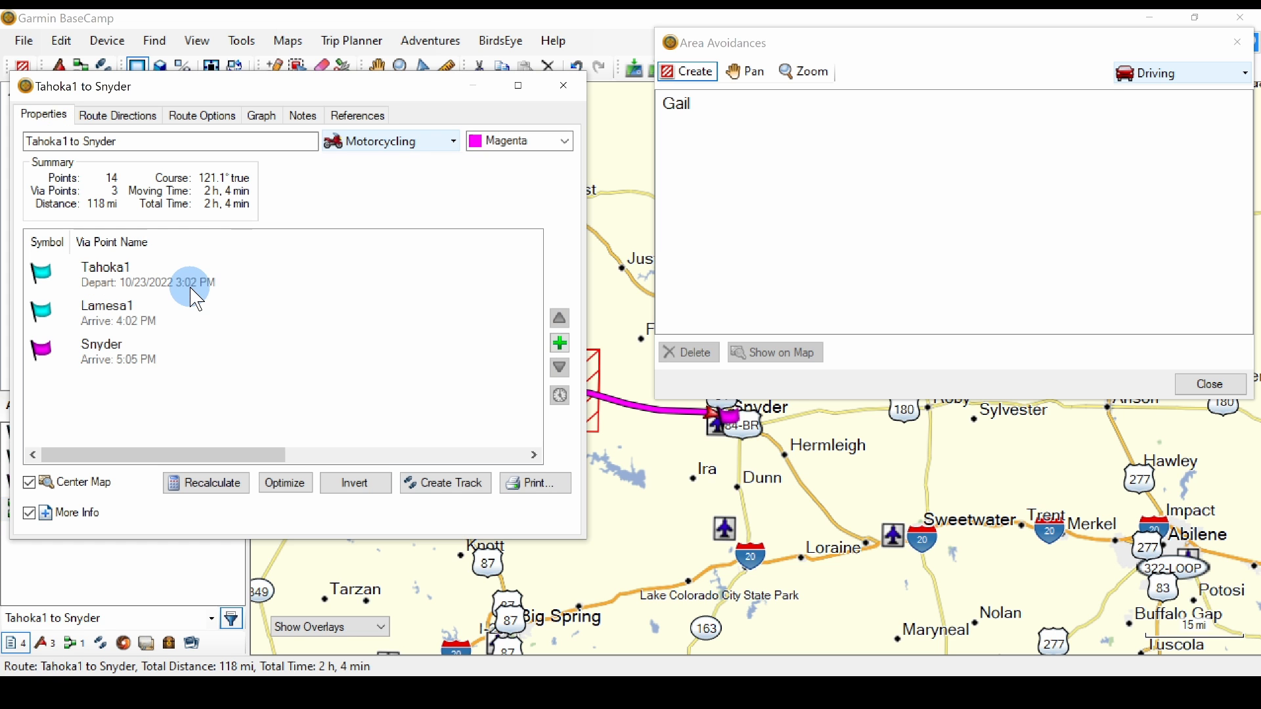
left_click_drag(339, 92, 954, 105)
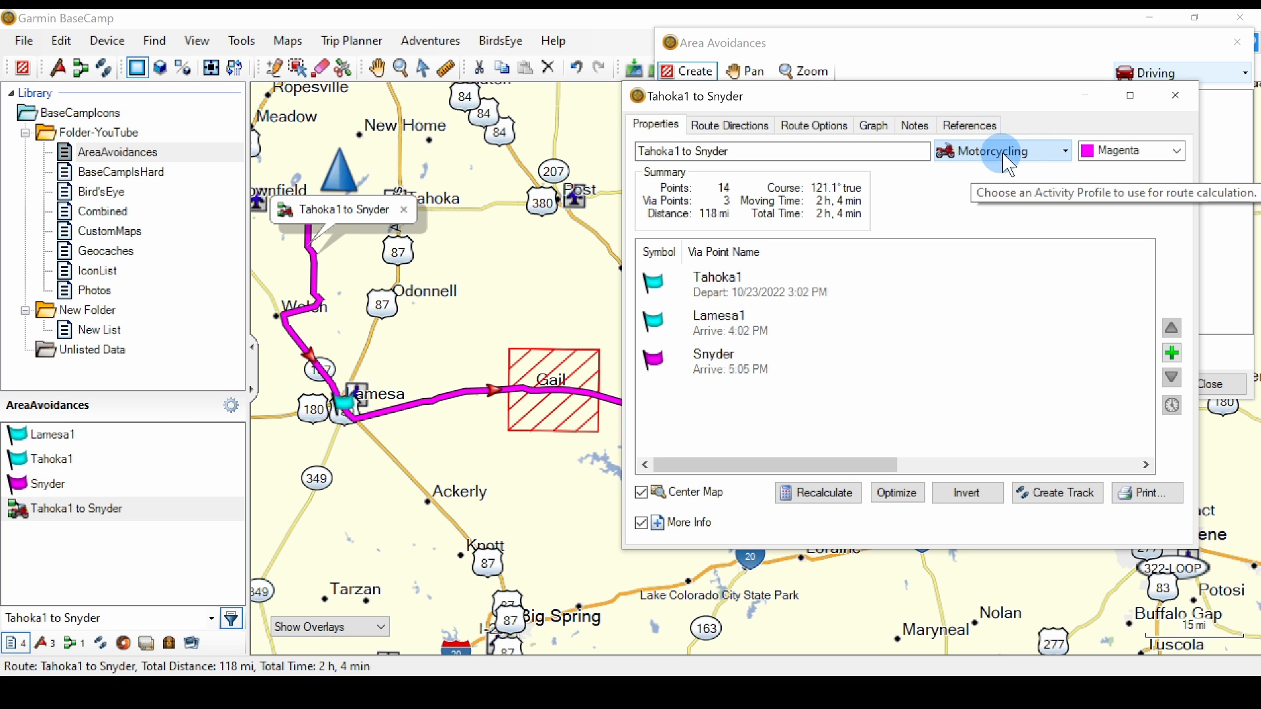
left_click_drag(1020, 96, 1057, 98)
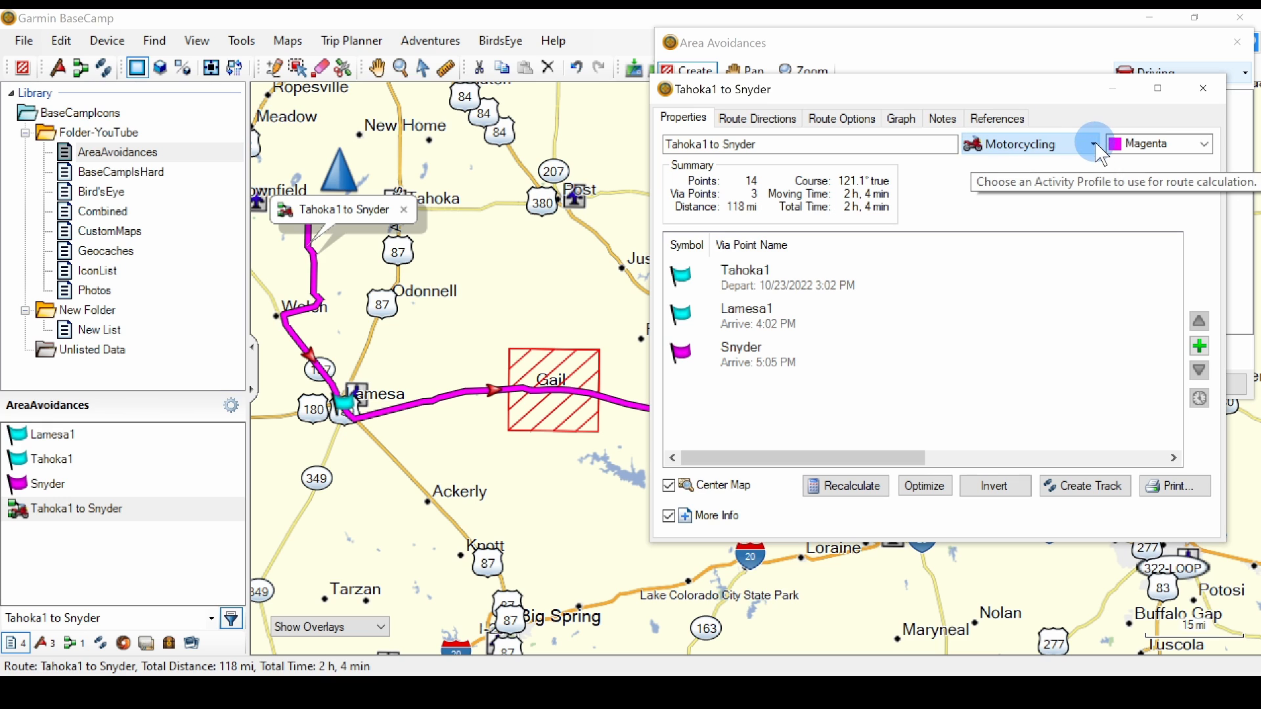
left_click(1093, 145)
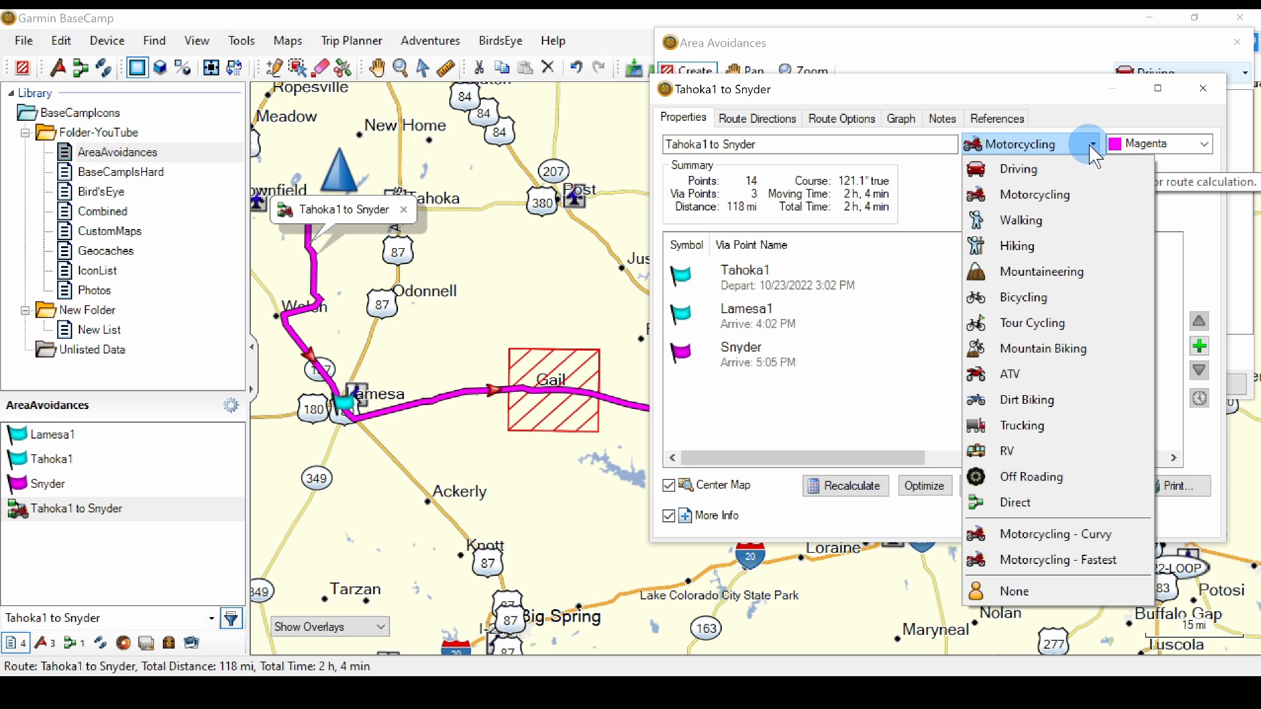
left_click(1040, 169)
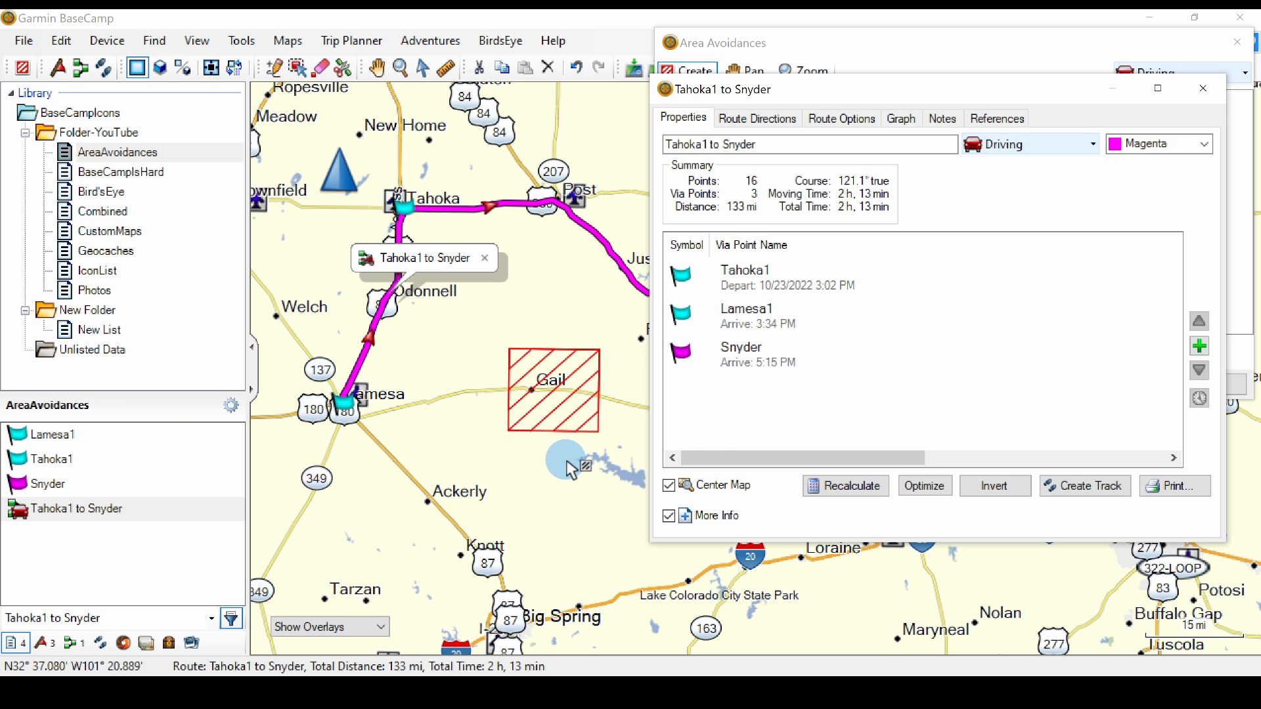
Set the Tahoka1 to Snyder route's activity profile back to Motorcycling.
left_click(1035, 146)
left_click(1025, 196)
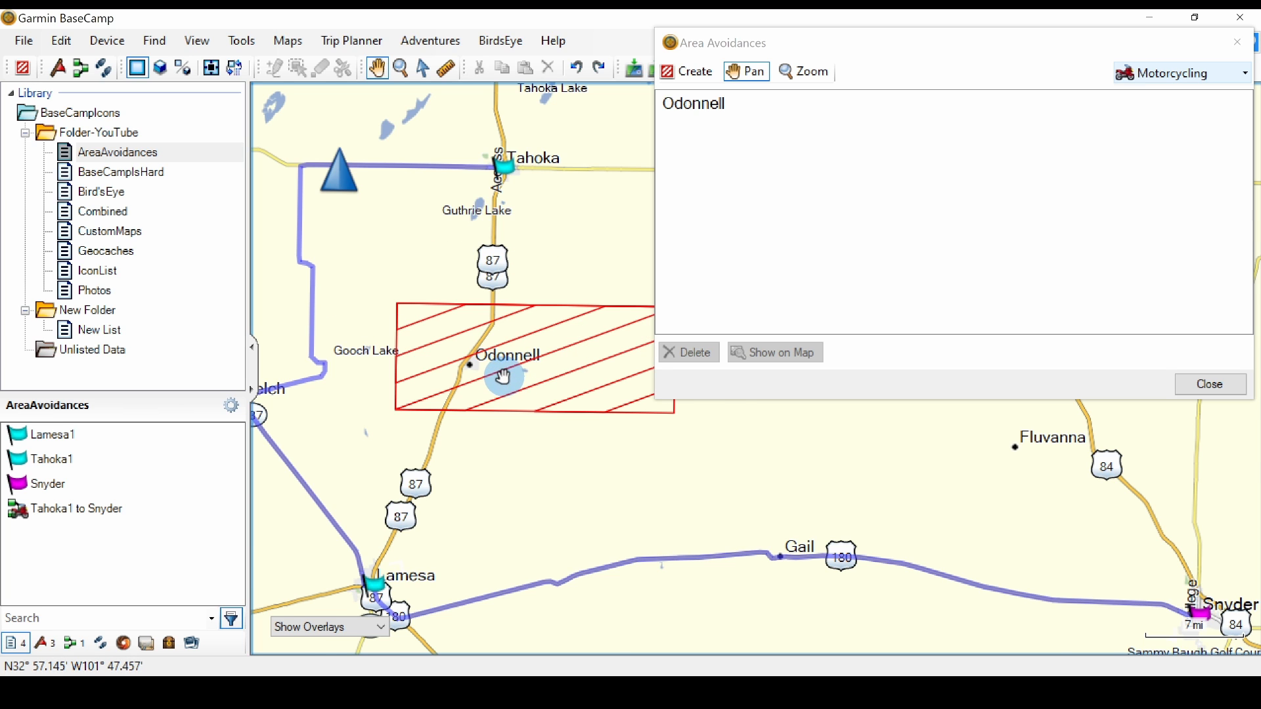
Create a Motorcycling route from US-87 at County Road 32 through a point inside the avoidance near Odonnell to US-87 south of the area.
scroll(502, 374, "up", 3)
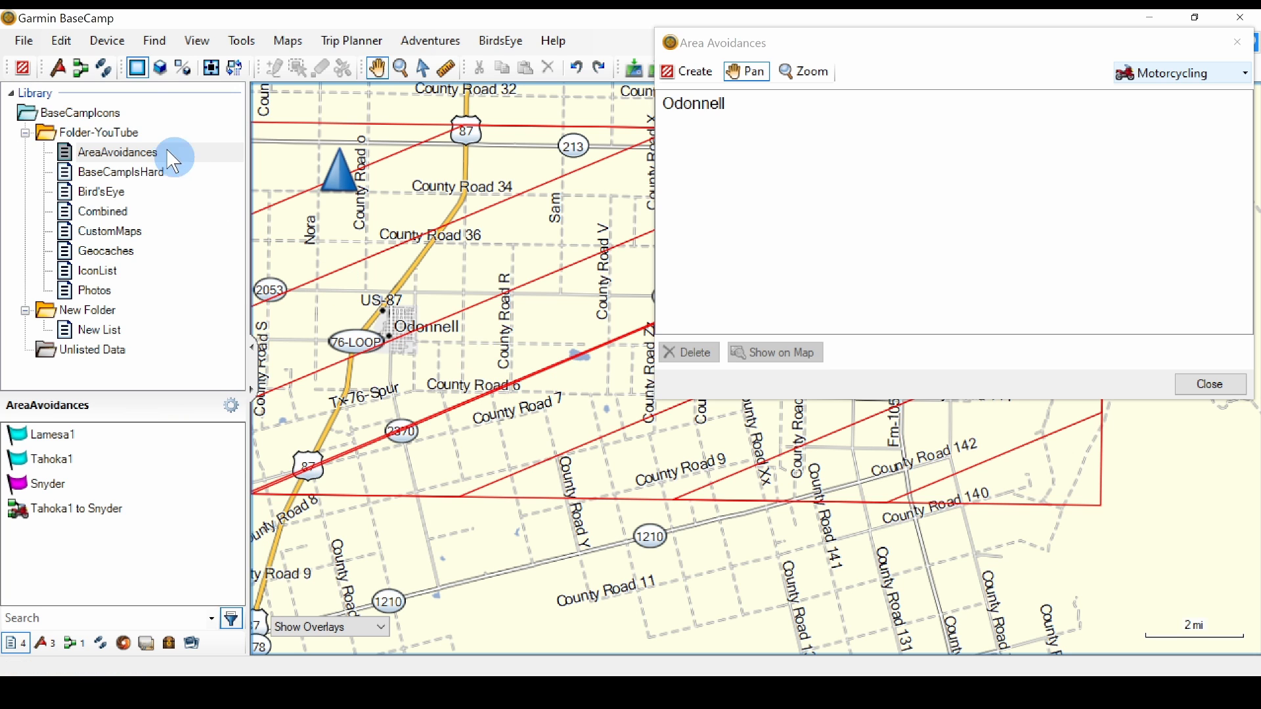
left_click(81, 68)
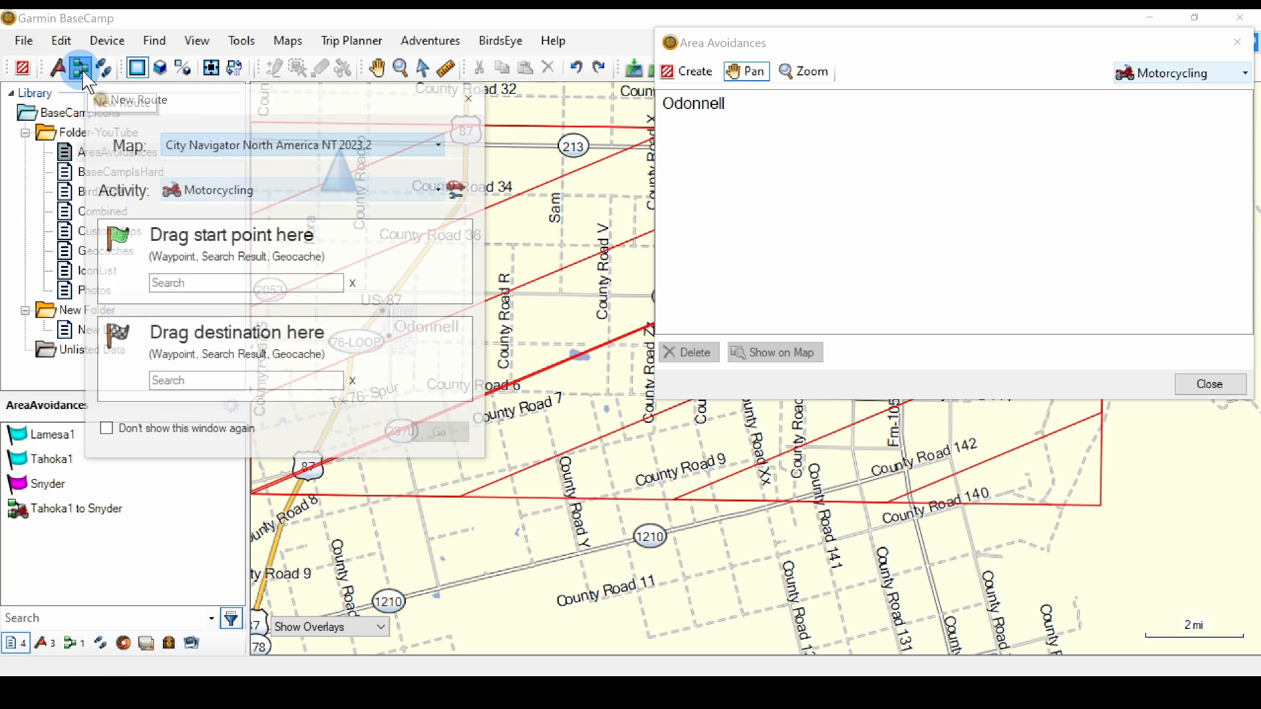
left_click(474, 100)
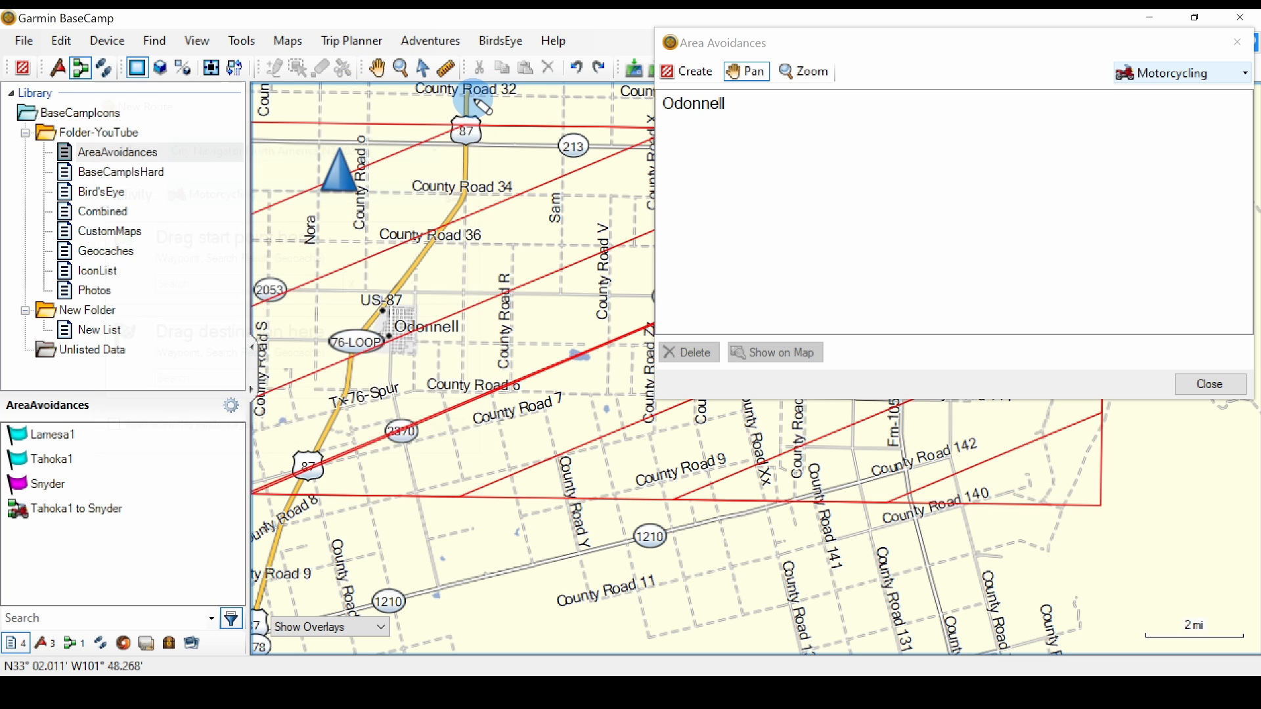
left_click(467, 102)
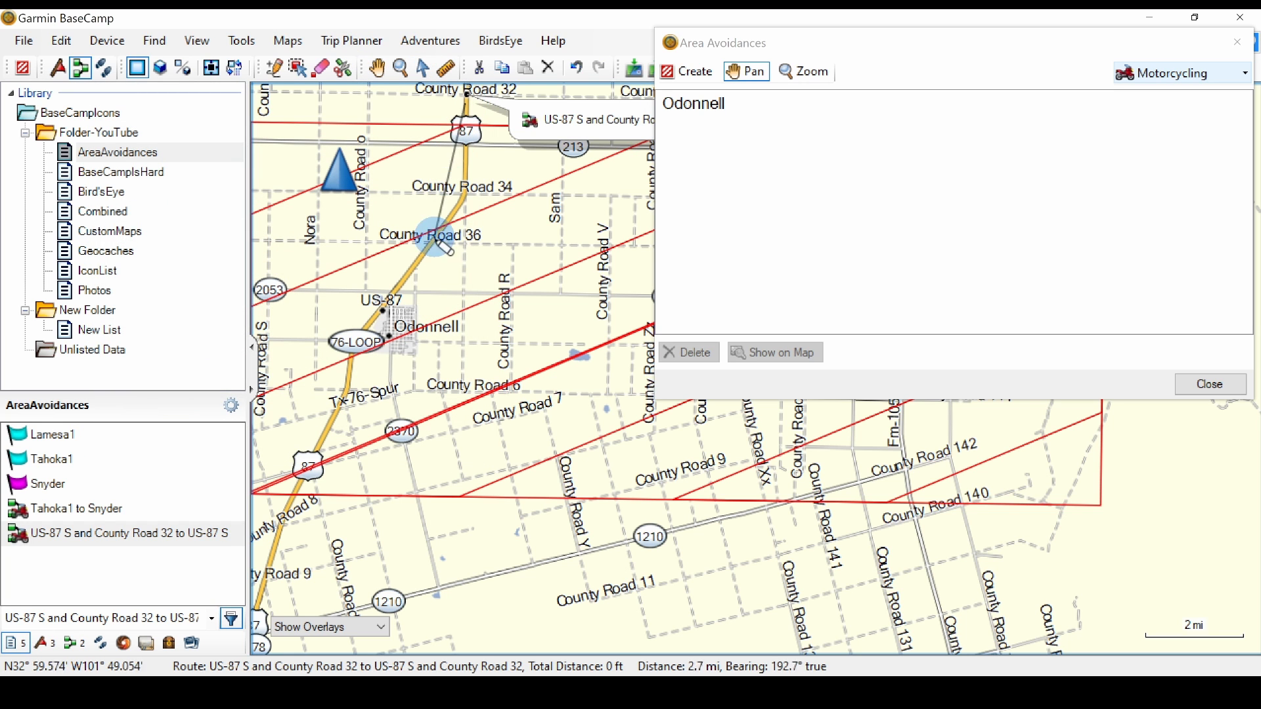
left_click(442, 291)
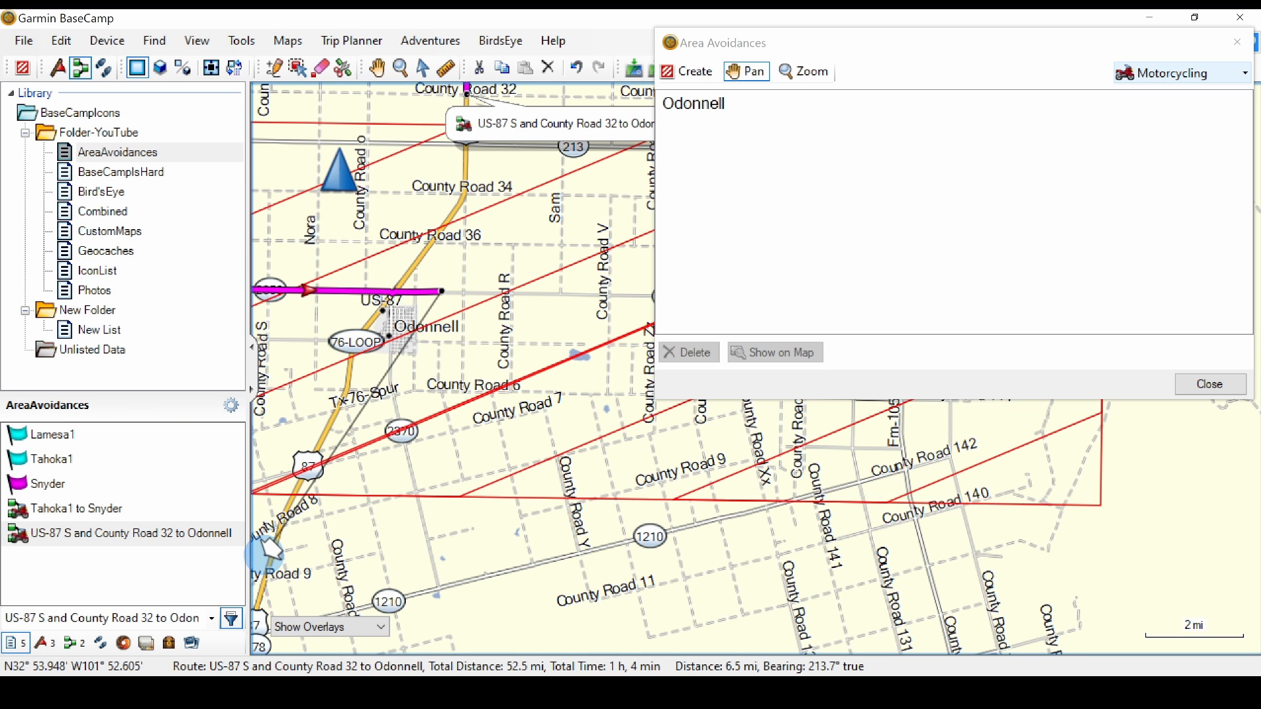
left_click(275, 569)
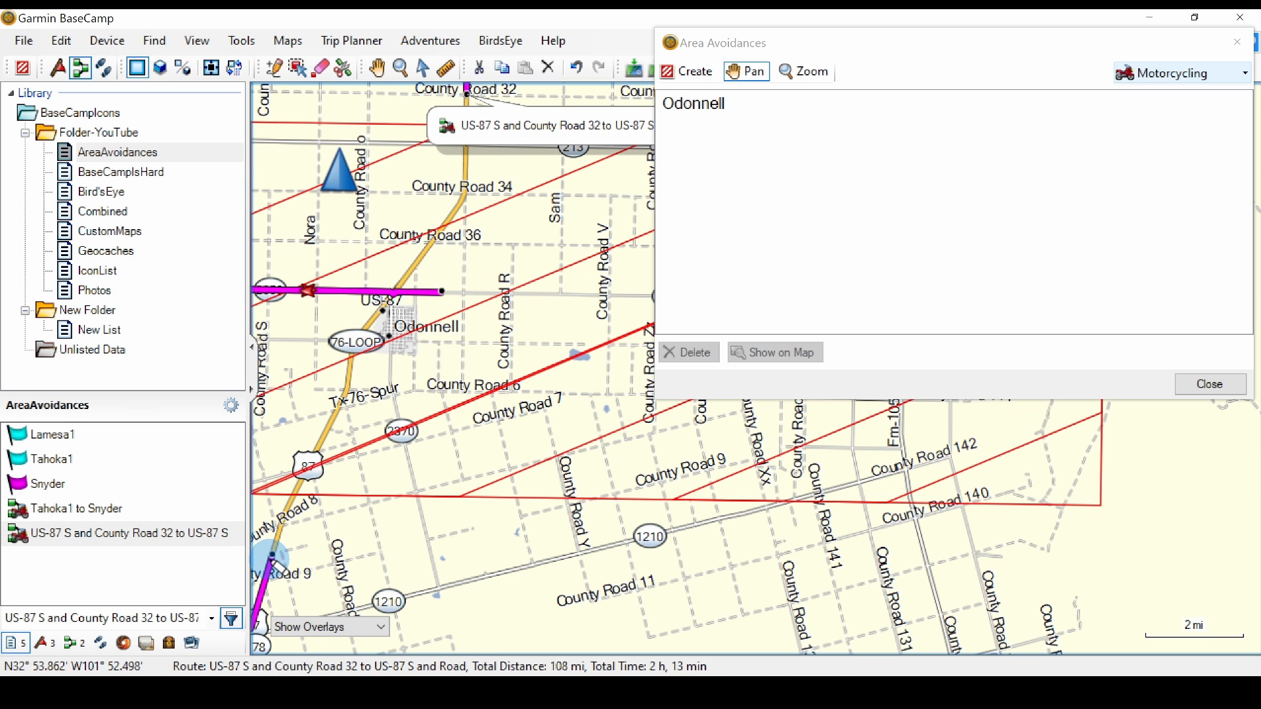
scroll(552, 346, "down", 1)
scroll(551, 347, "down", 2)
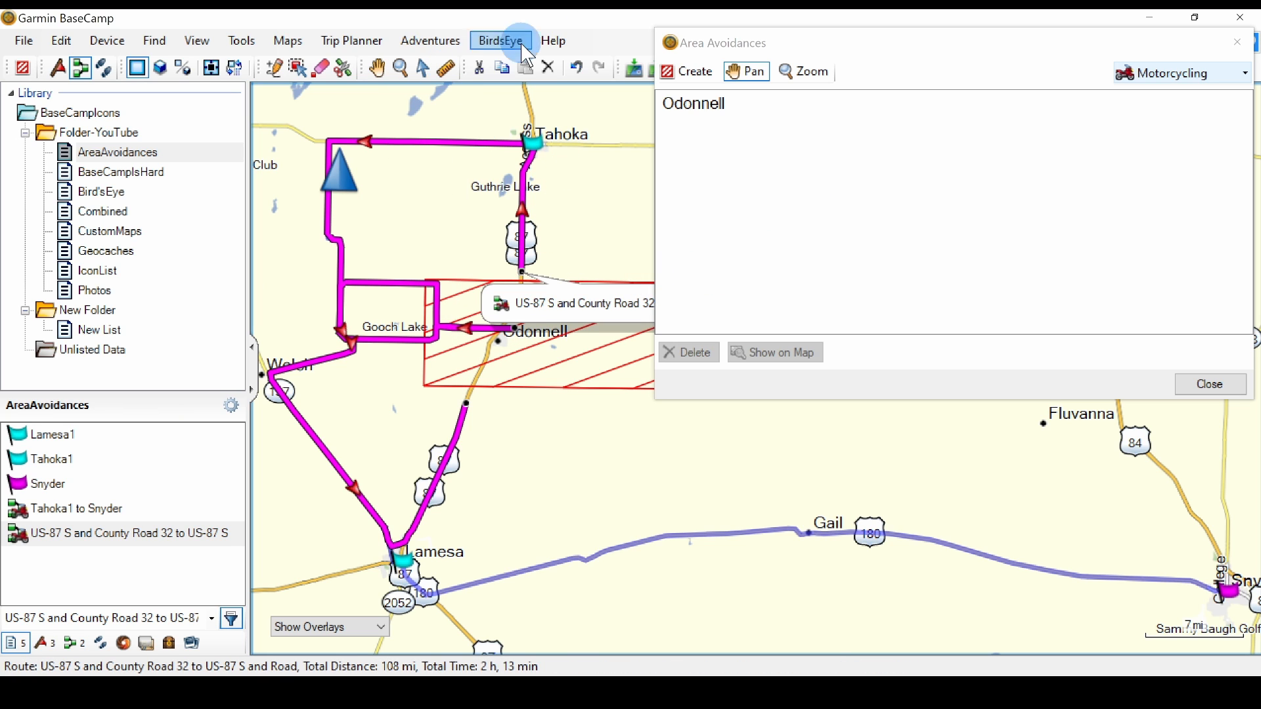
left_click(747, 71)
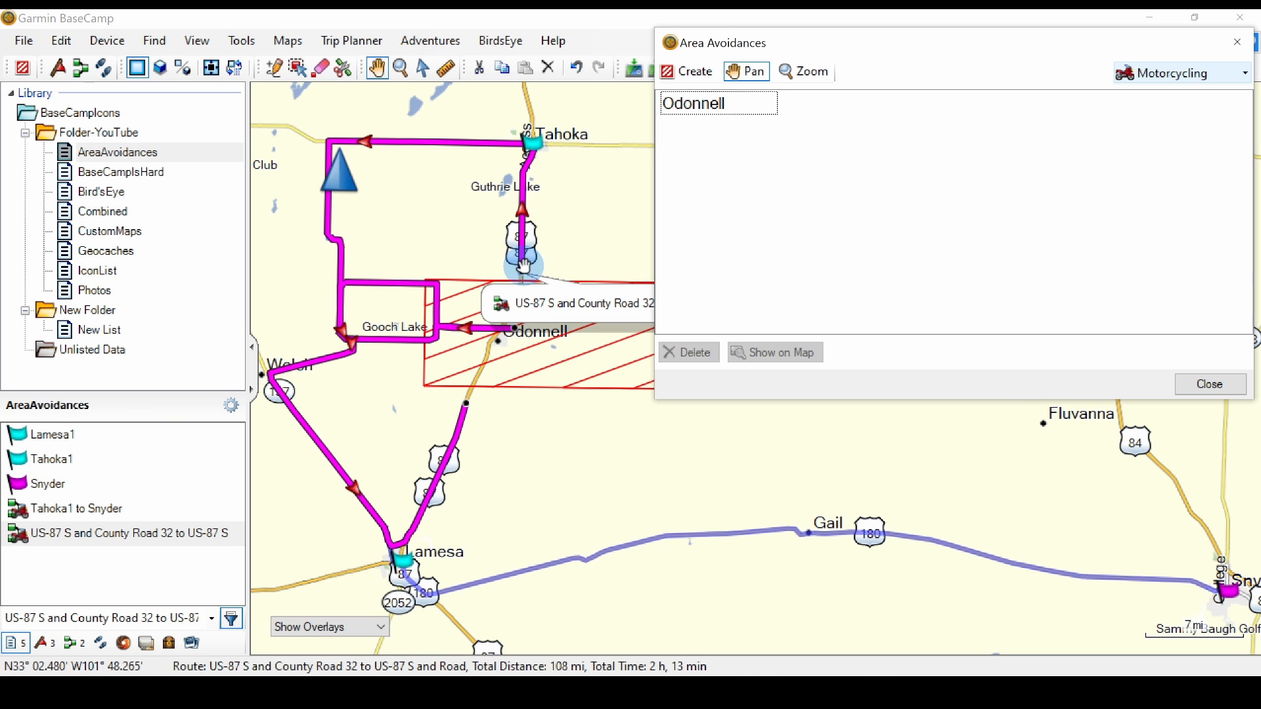